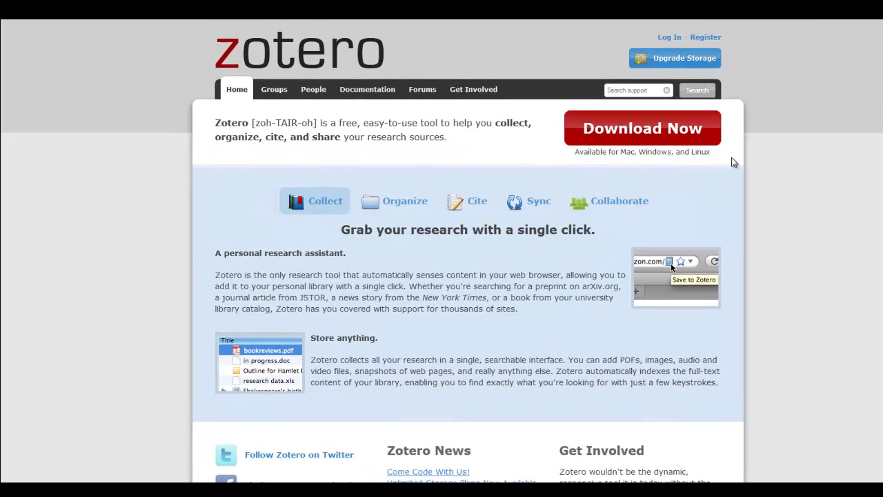
Go from the Zotero download page to the Word and LibreOffice plugin installation instructions
left_click(694, 128)
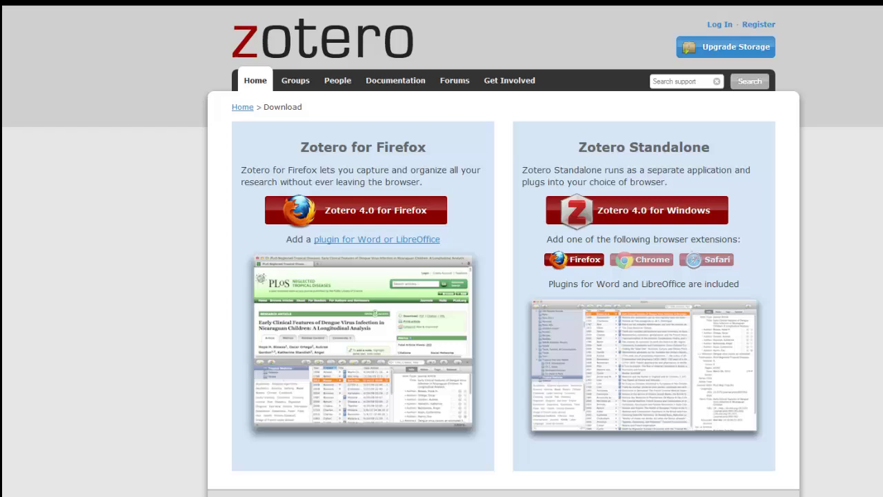
scroll(694, 127, "down", 4)
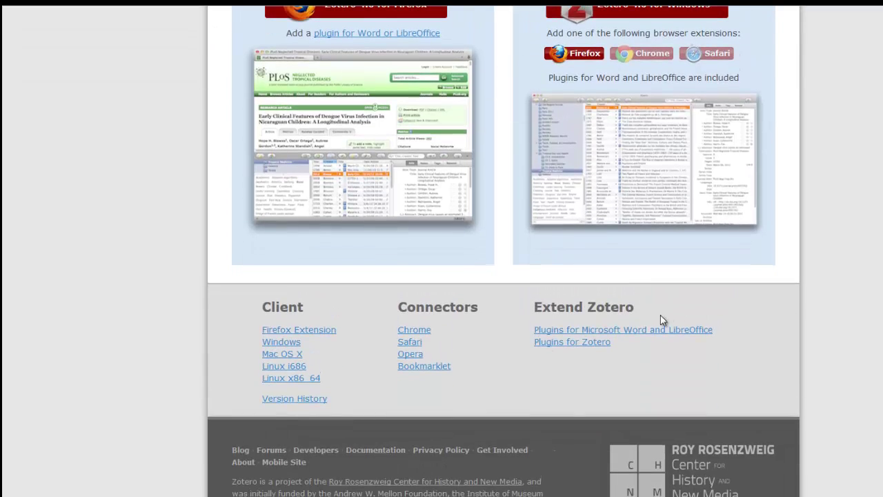
left_click(651, 331)
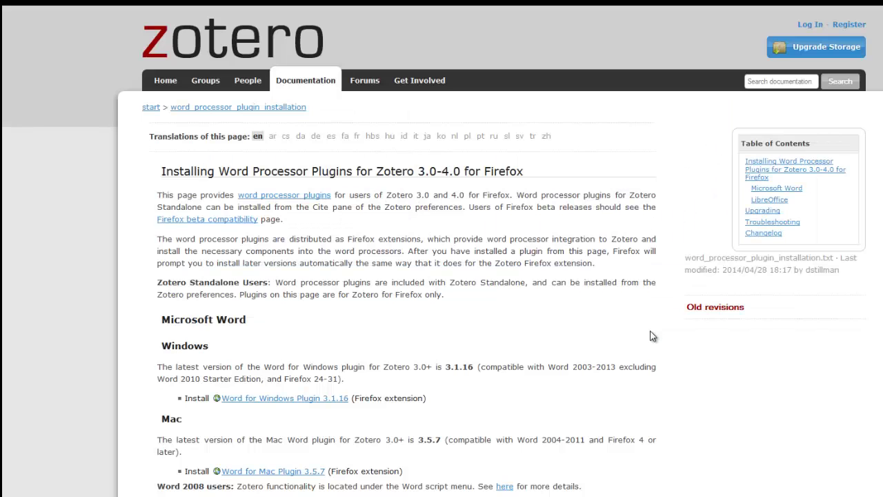
scroll(659, 335, "down", 3)
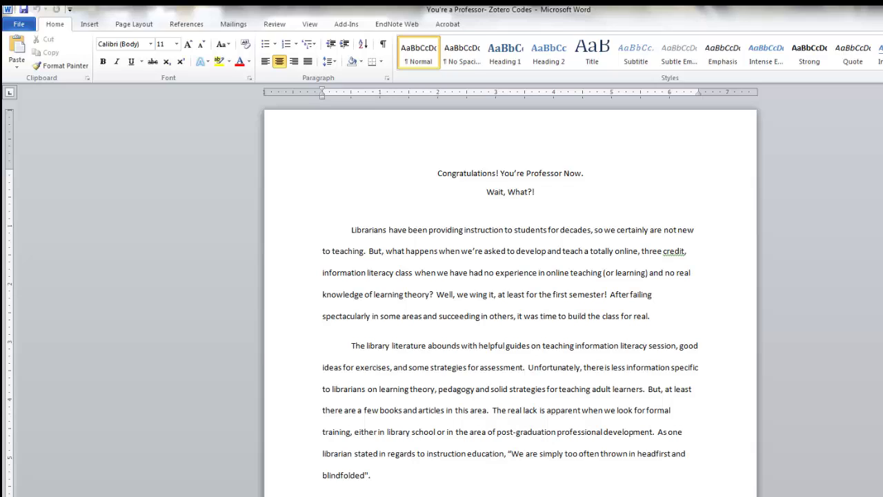
Show the Zotero citation toolbar icons on Word's Add-Ins tab
left_click(348, 25)
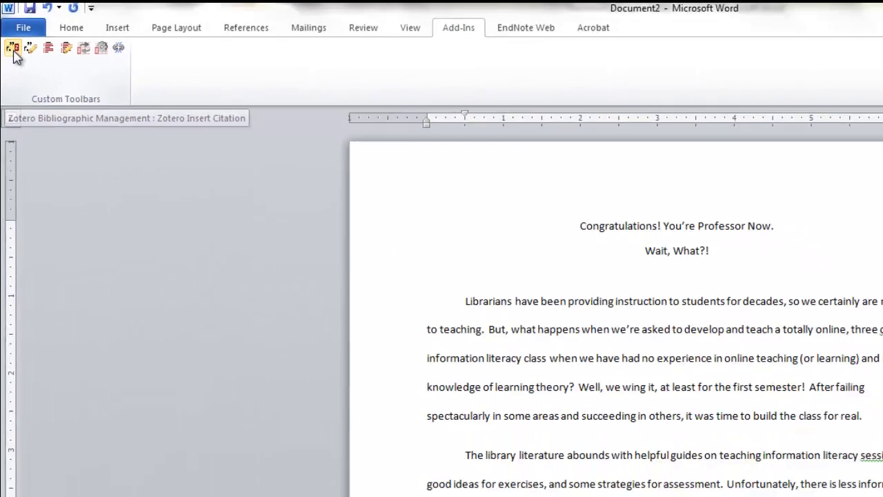
Start a Zotero citation and choose American Psychological Association 6th edition as the document style
left_click(29, 105)
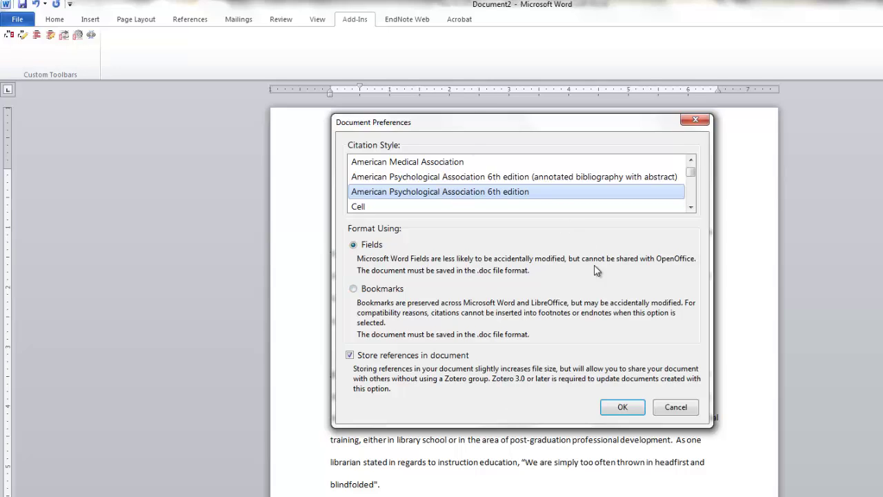
left_click(617, 408)
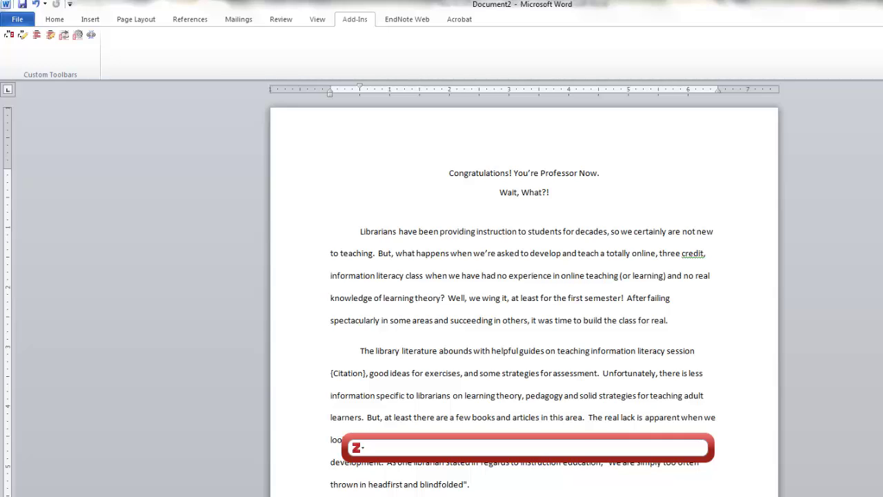
Search 'booth' and insert the (Booth, 2010) citation for the 'Build Your Own' article
type("booth")
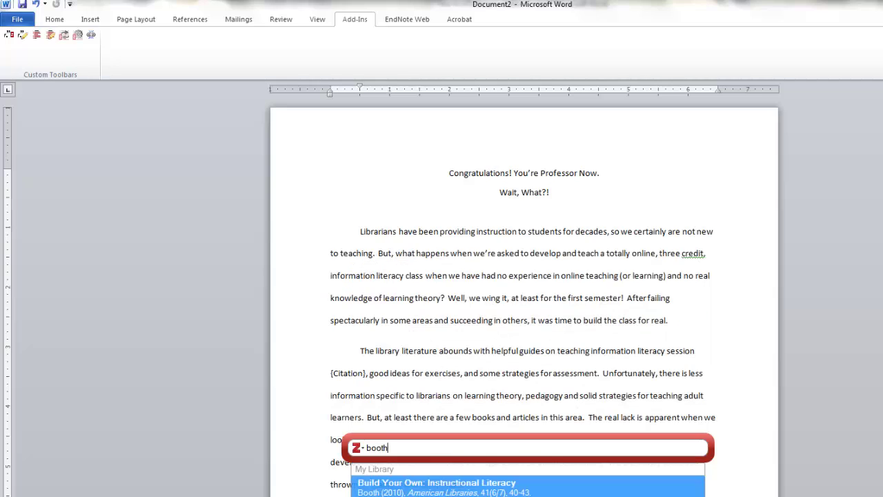
left_click(452, 489)
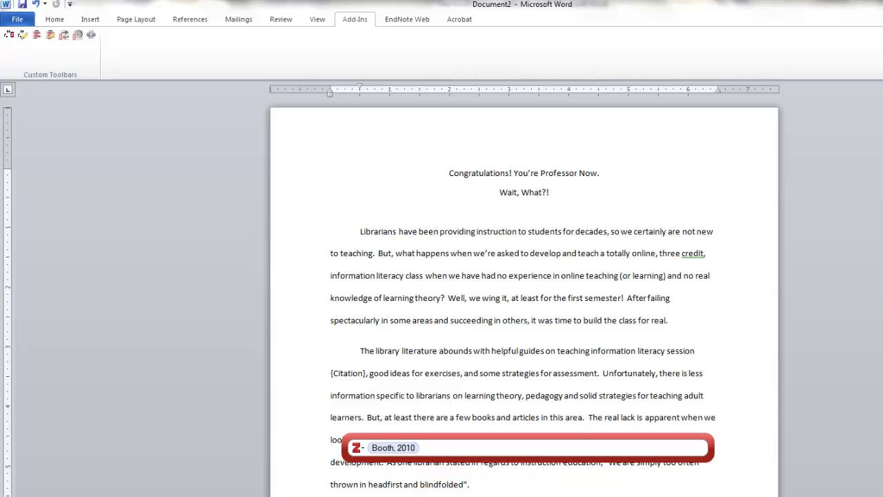
key("Return")
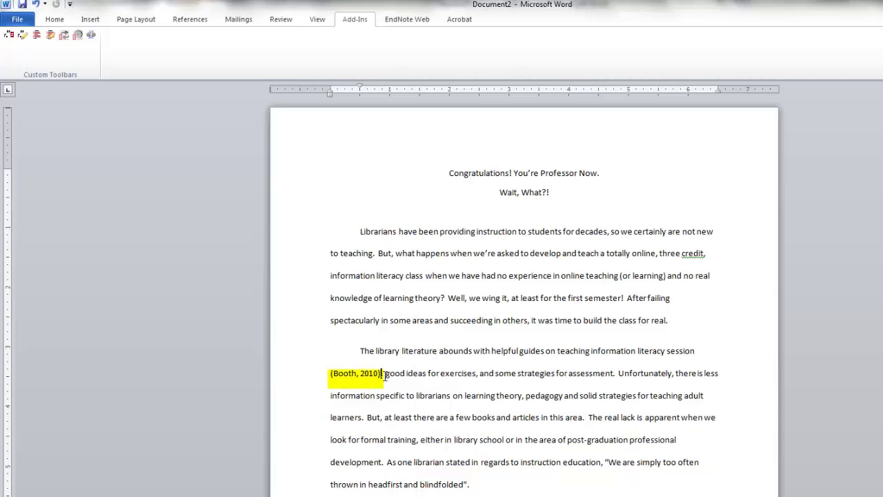
After 'exercises', add a comma and insert one combined citation for Buck 2014 and Johnson et al. 2011
left_click(476, 377)
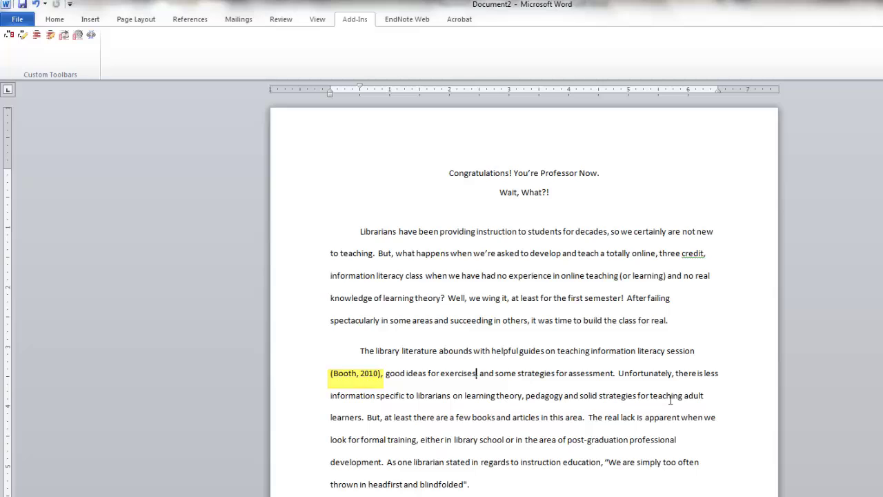
type(",")
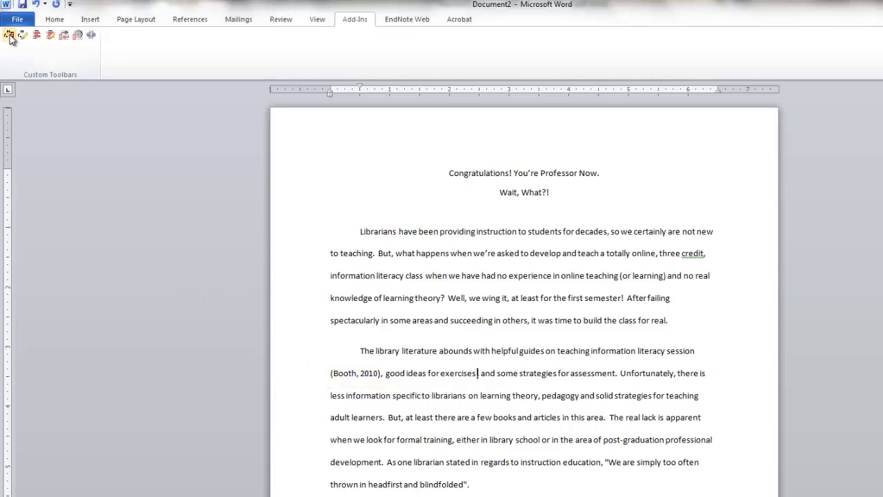
left_click(9, 35)
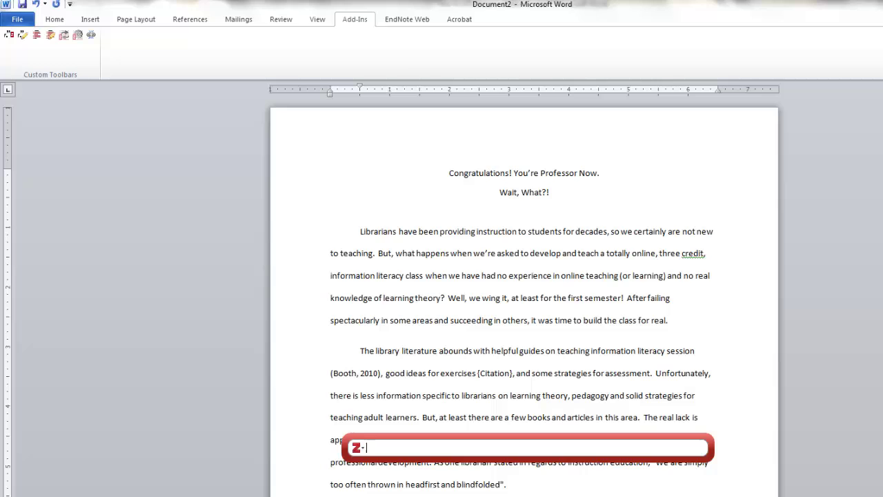
type("instruction")
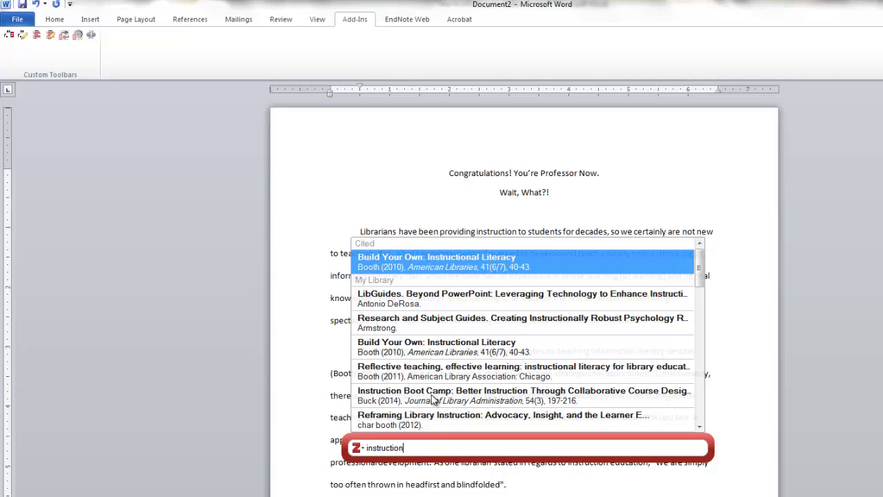
left_click(435, 397)
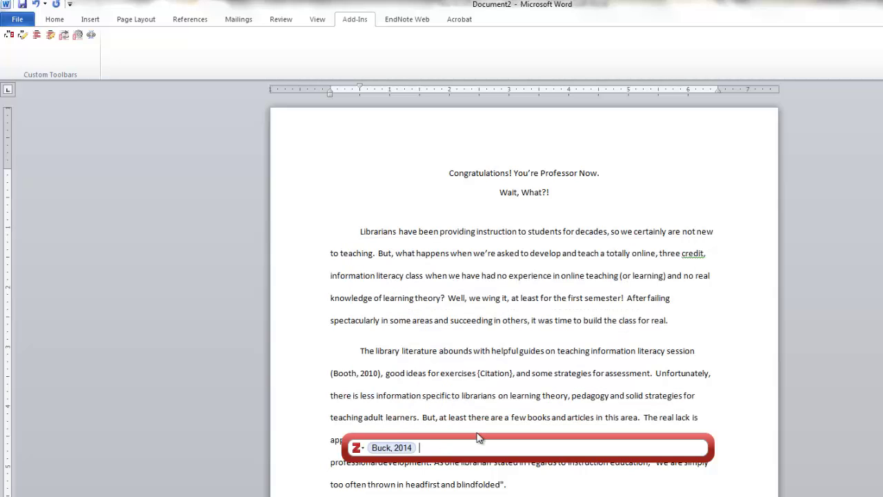
type("instruction")
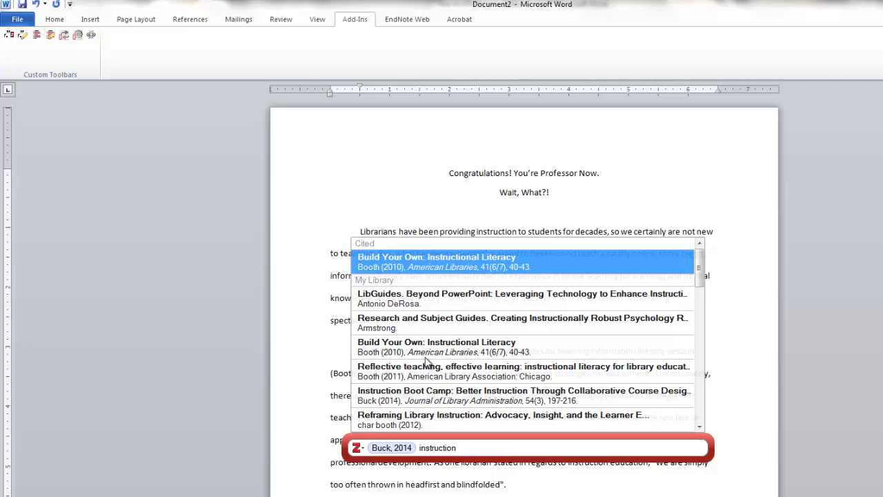
scroll(442, 403, "down", 3)
scroll(442, 403, "down", 3)
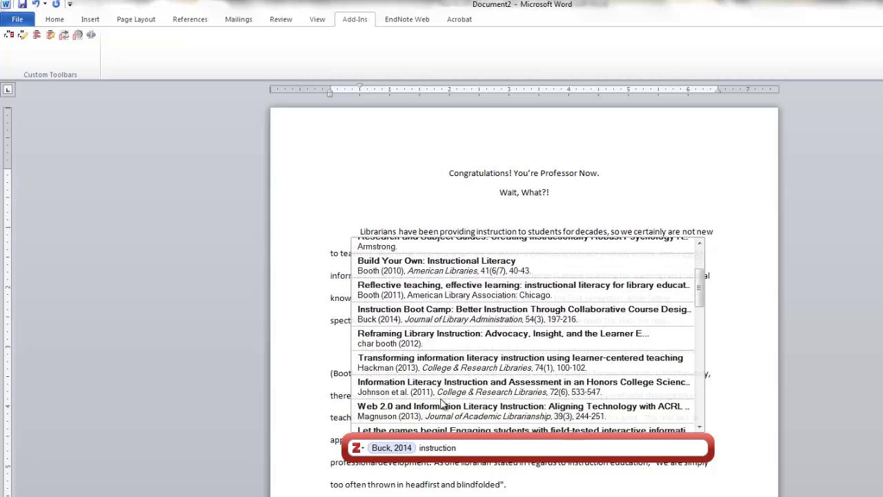
left_click(386, 376)
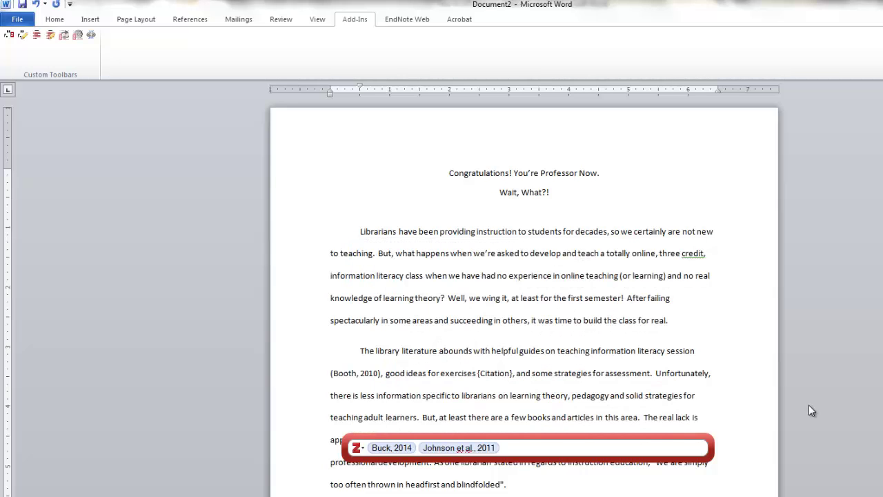
key("Return")
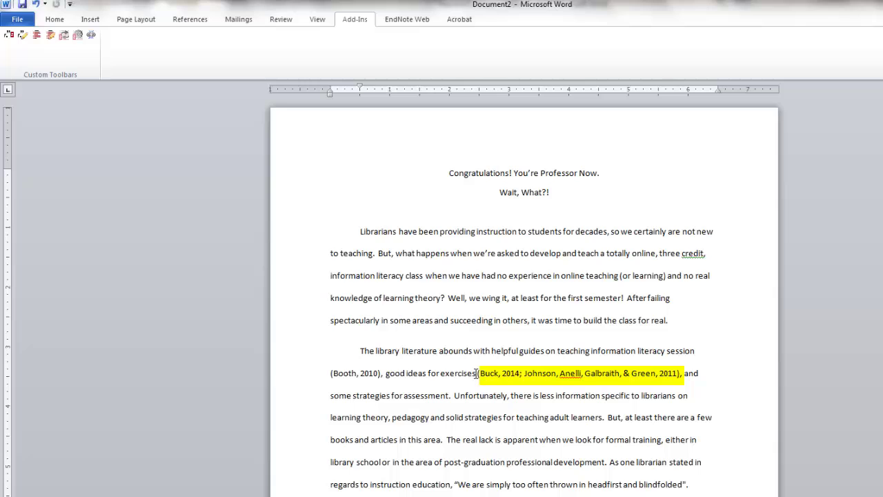
Insert the Ravenna 2012 citation with page 56 after 'strategies for assessment'
left_click(450, 395)
key("ctrl+alt+c")
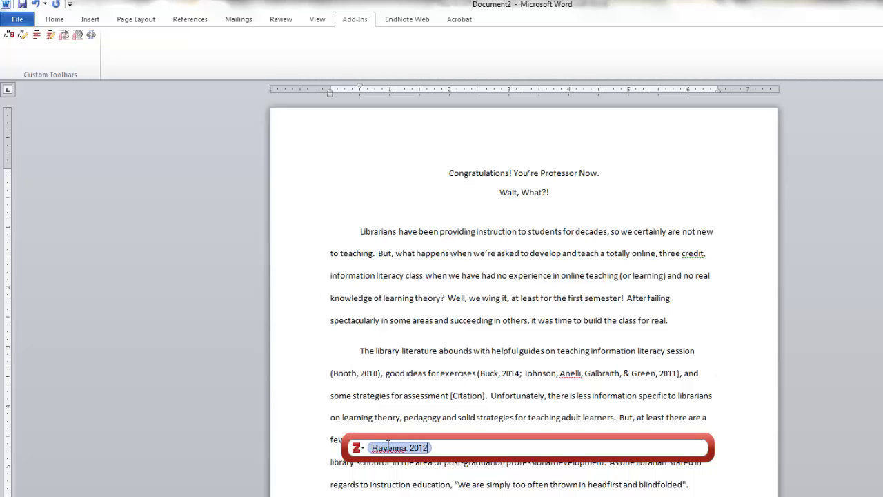
left_click(390, 450)
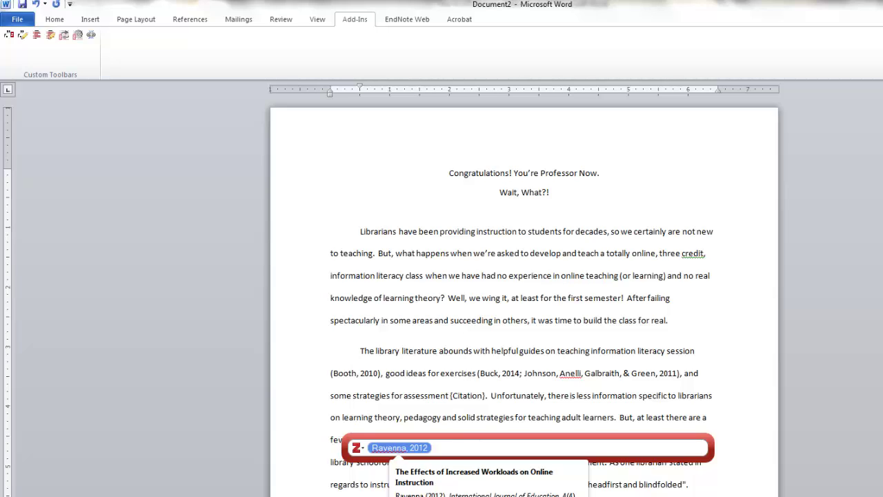
key("Return")
key("Return")
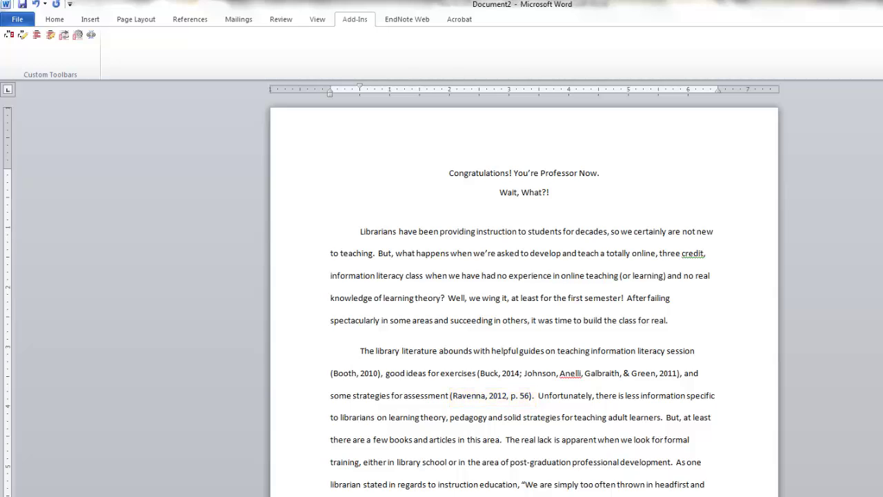
Start a citation after 'learners' and switch Zotero to the Classic View picker
left_click(661, 417)
left_click(8, 35)
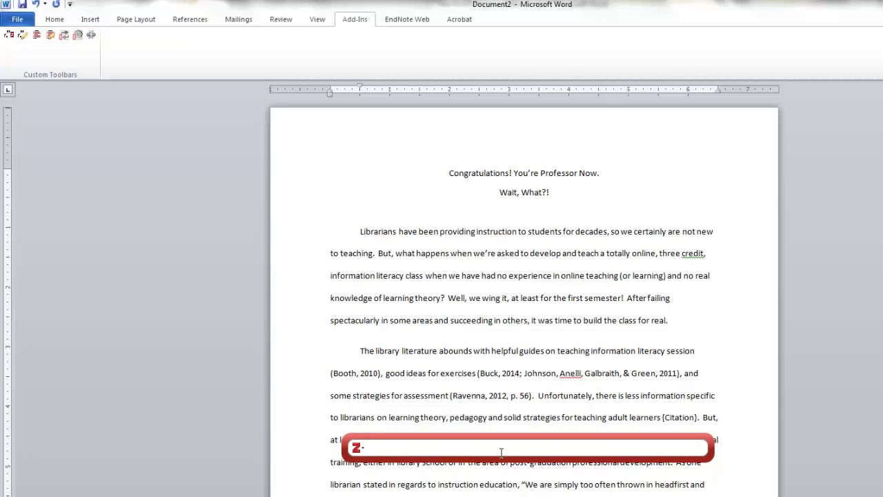
left_click(360, 448)
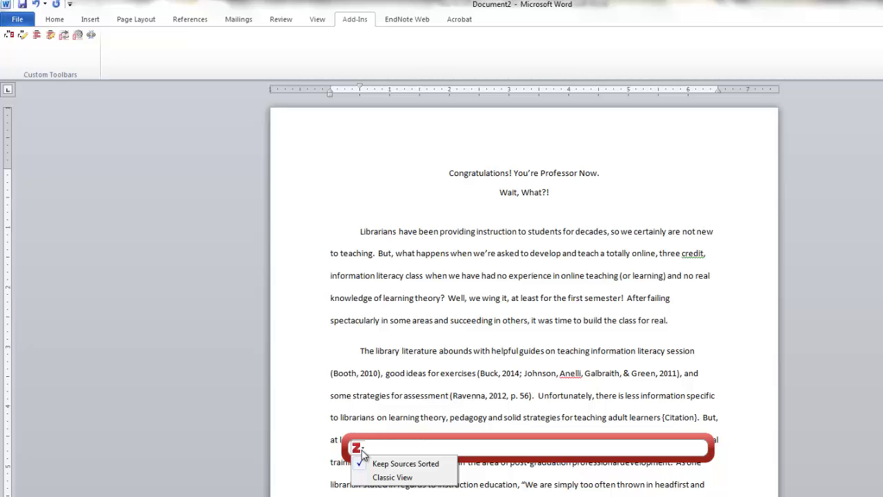
left_click(393, 478)
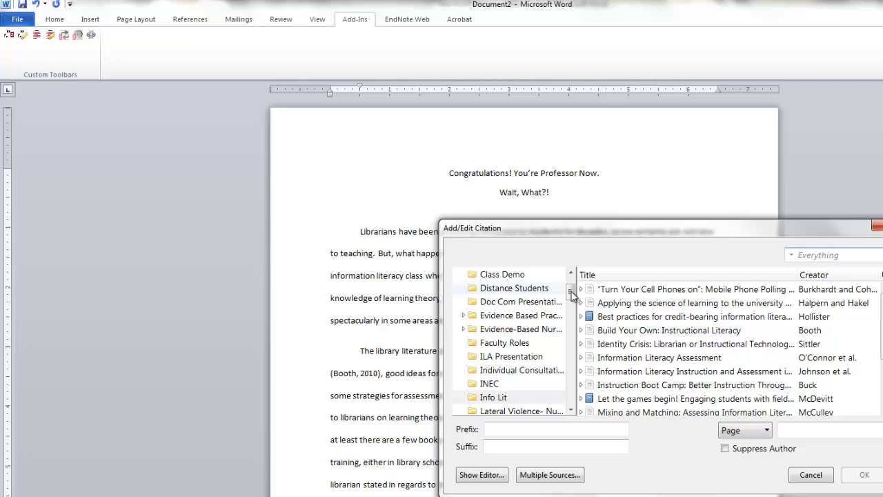
mouse_move(571, 294)
left_mouse_down()
mouse_move(569, 324)
mouse_move(570, 289)
mouse_move(578, 297)
left_mouse_up()
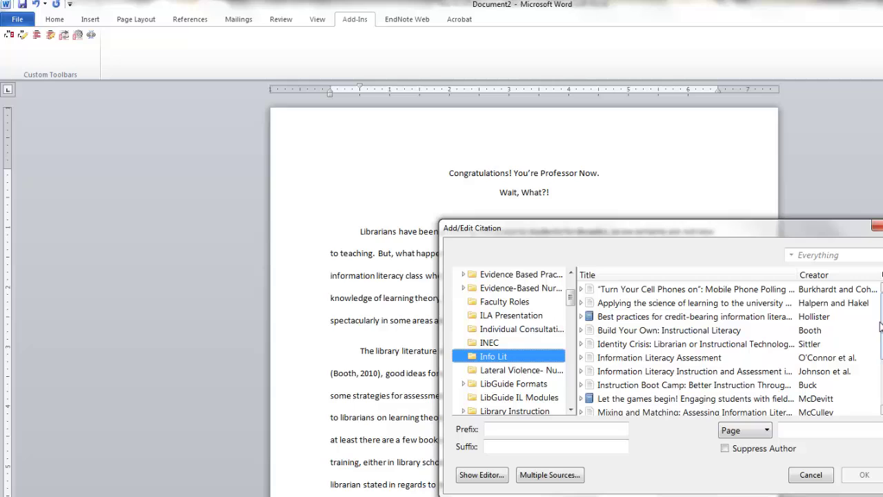
mouse_move(882, 321)
left_mouse_down()
mouse_move(881, 338)
mouse_move(881, 321)
left_mouse_up()
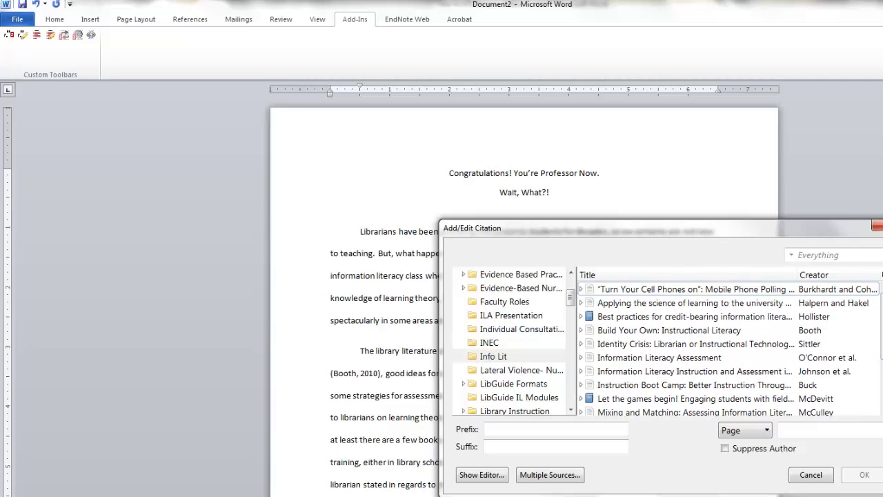
Select Sittler's 2011 source from the Info Lit collection and insert (Sittler, 2011)
left_click(497, 358)
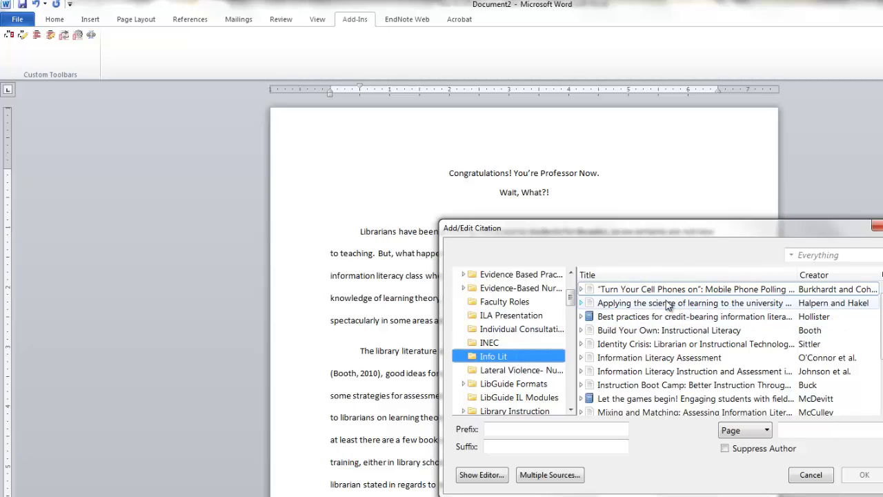
scroll(669, 307, "down", 1)
left_click(659, 357)
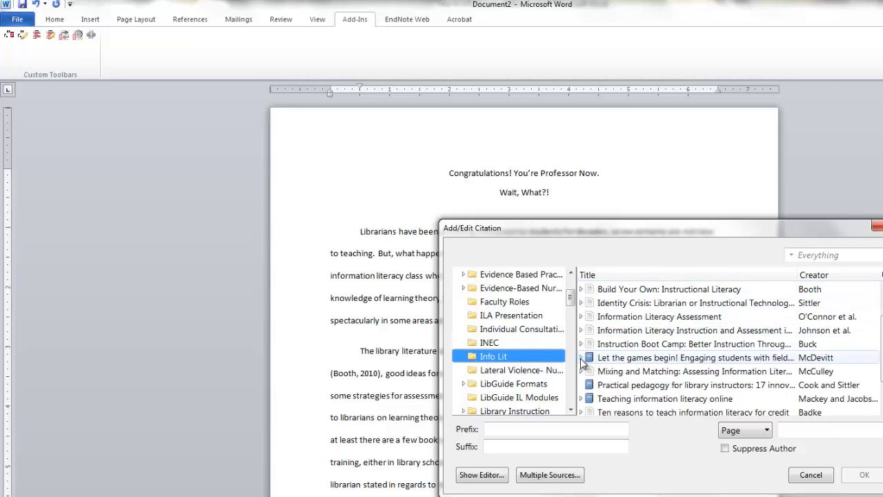
key("Right")
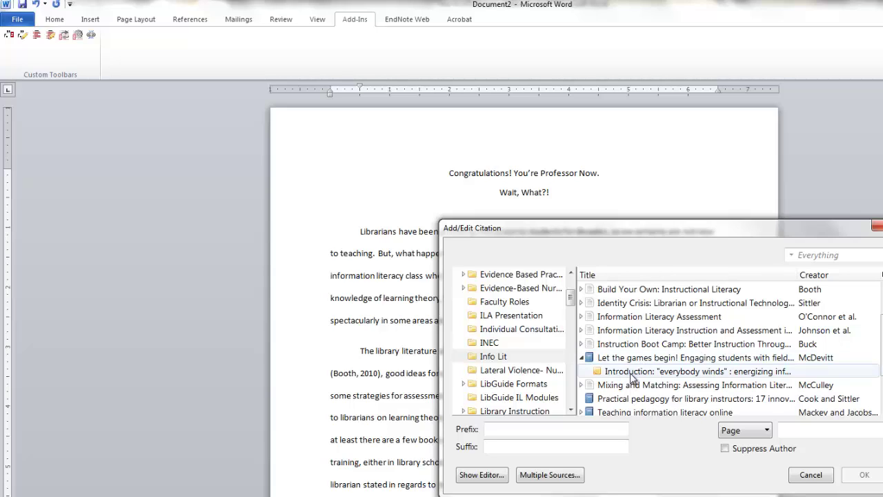
left_click(583, 358)
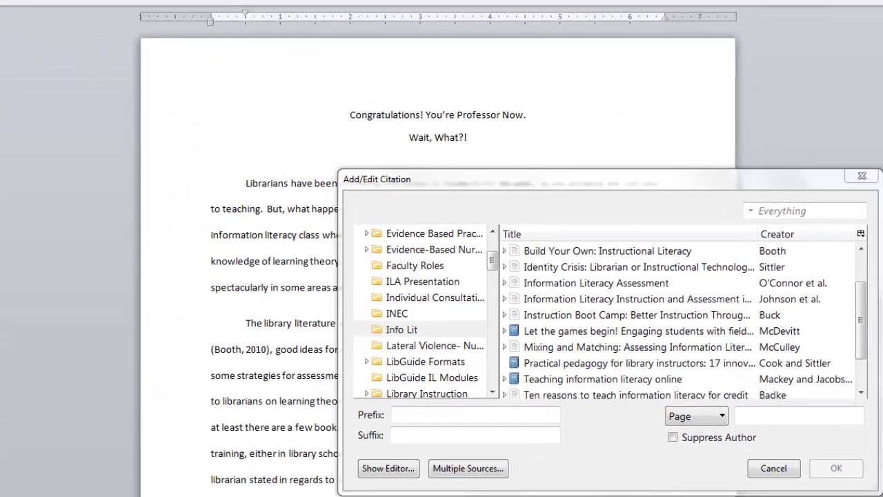
left_click(433, 341)
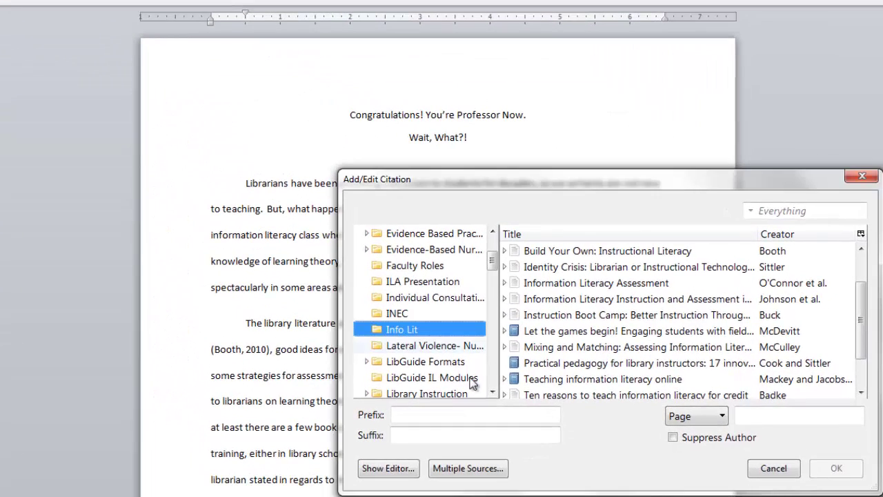
left_click(388, 334)
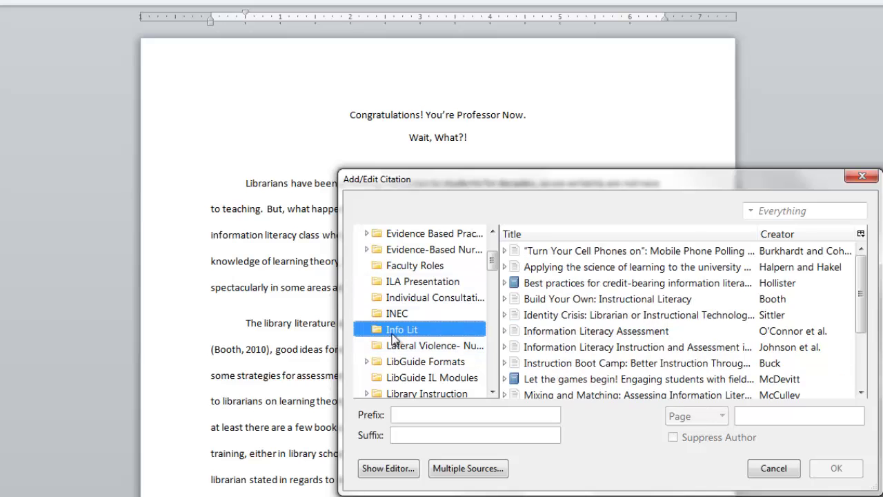
left_click(564, 316)
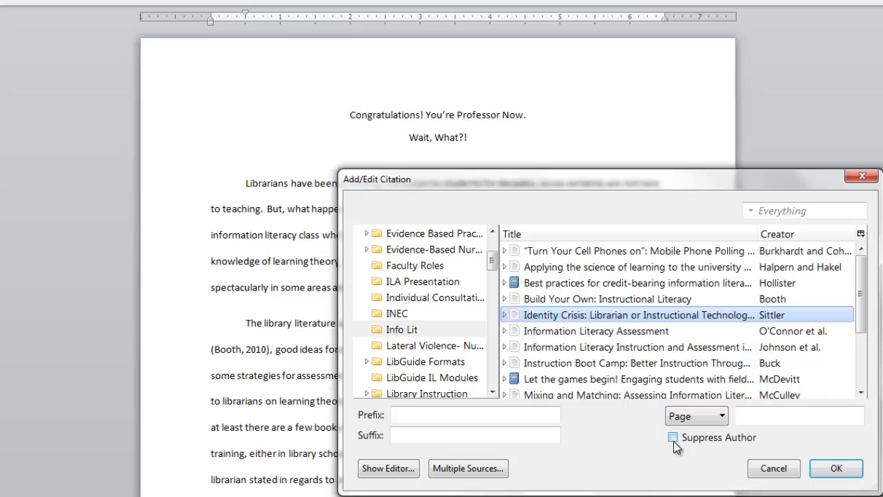
left_click(835, 469)
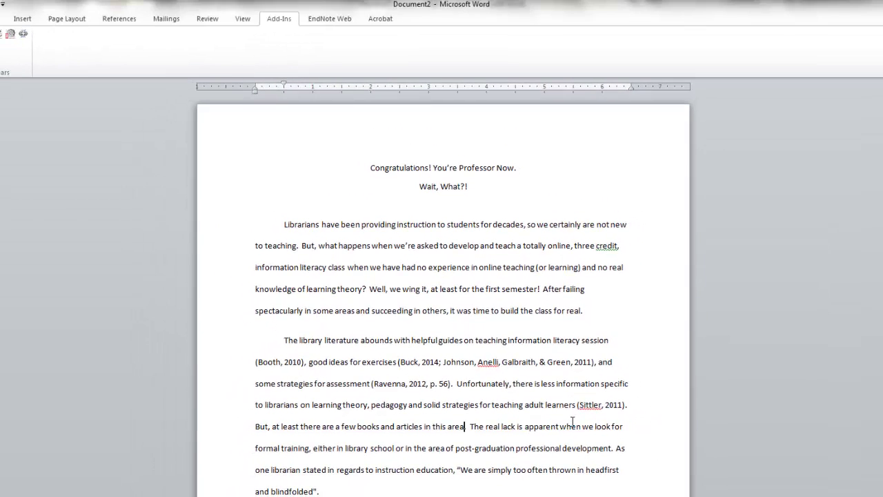
Add a period after 'area' and insert the combined citation (Hackman, 2013; Hollister, 2010)
type(".")
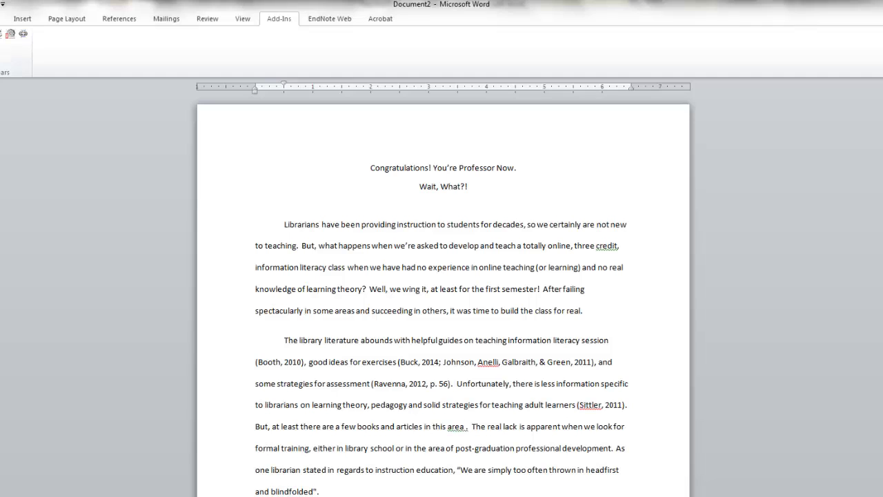
left_click(10, 33)
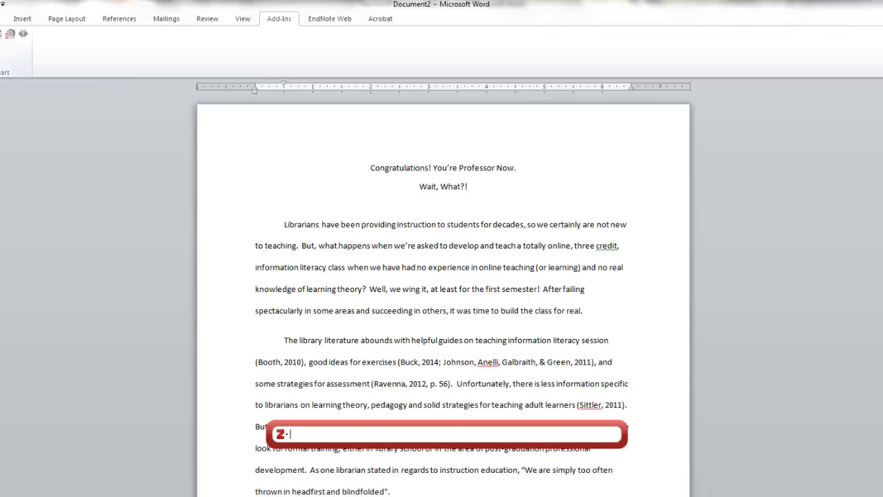
left_click(287, 436)
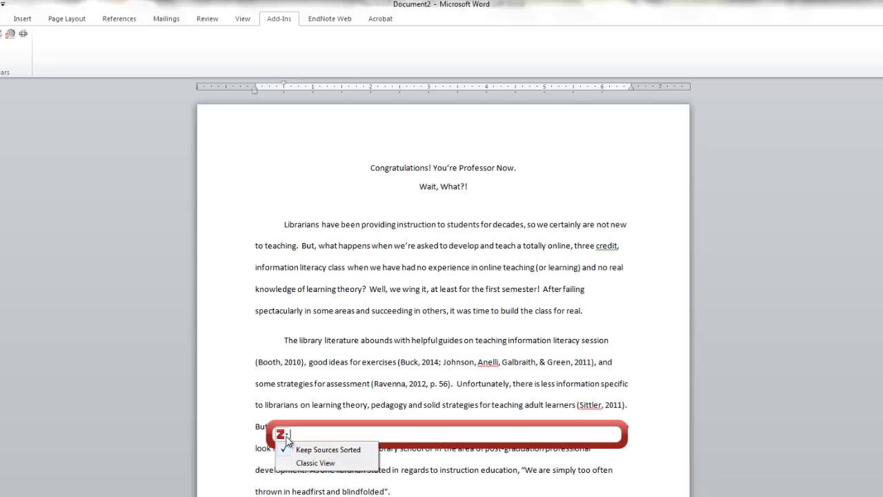
left_click(313, 464)
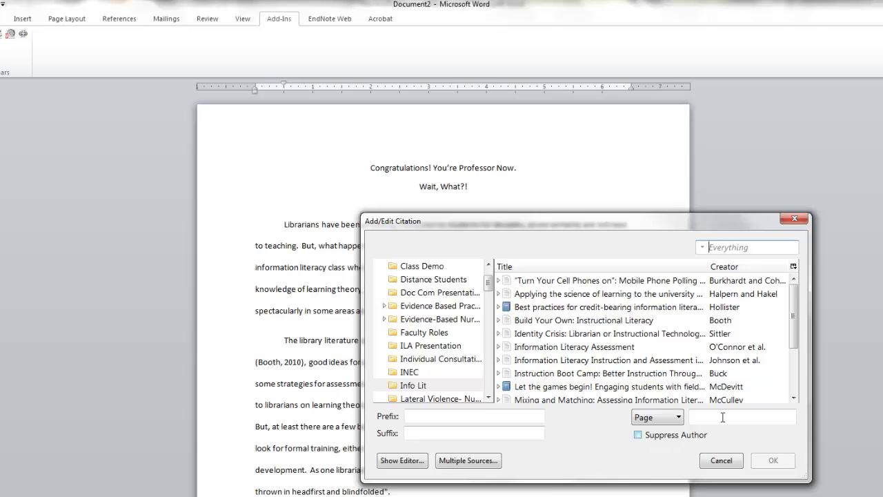
left_click(468, 460)
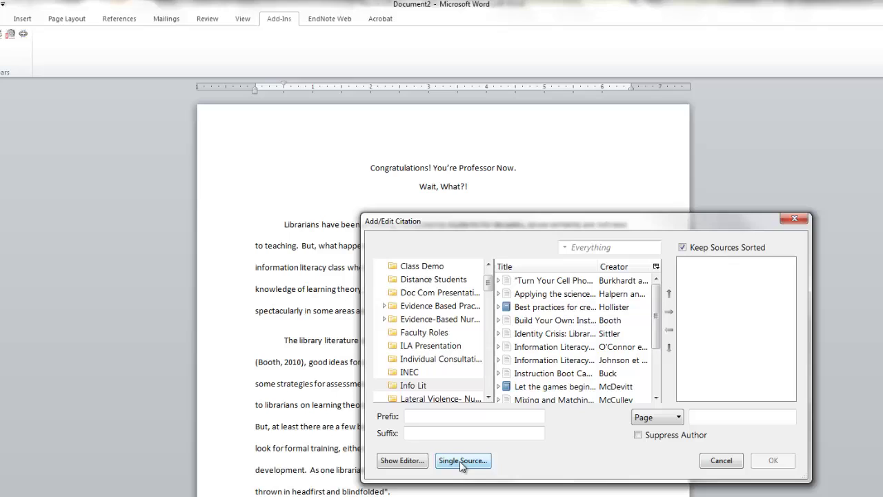
left_click(529, 307)
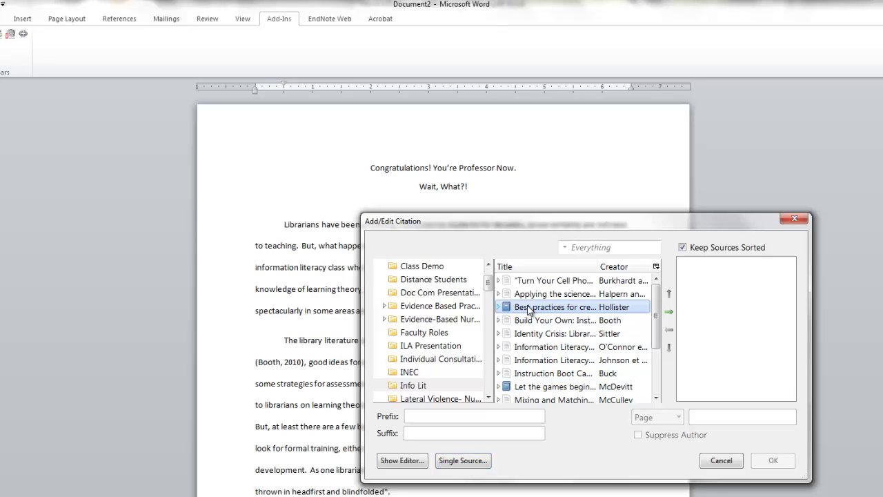
left_click(670, 314)
scroll(592, 362, "down", 2)
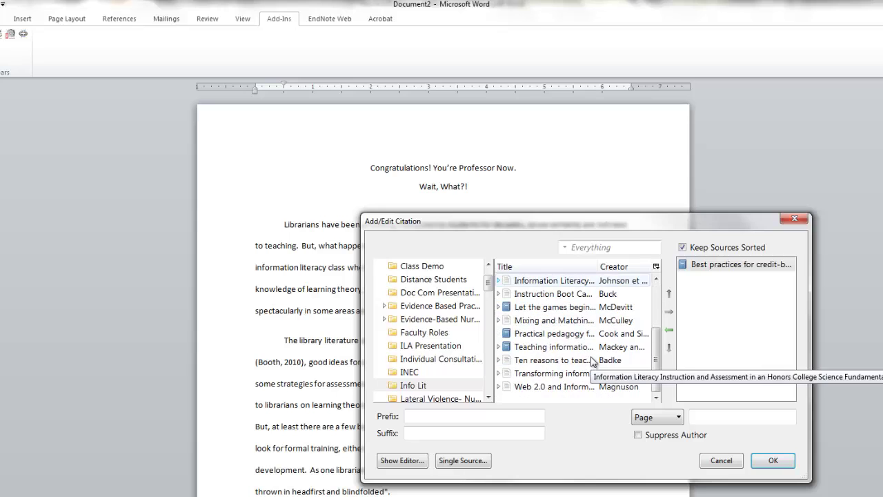
left_click(571, 379)
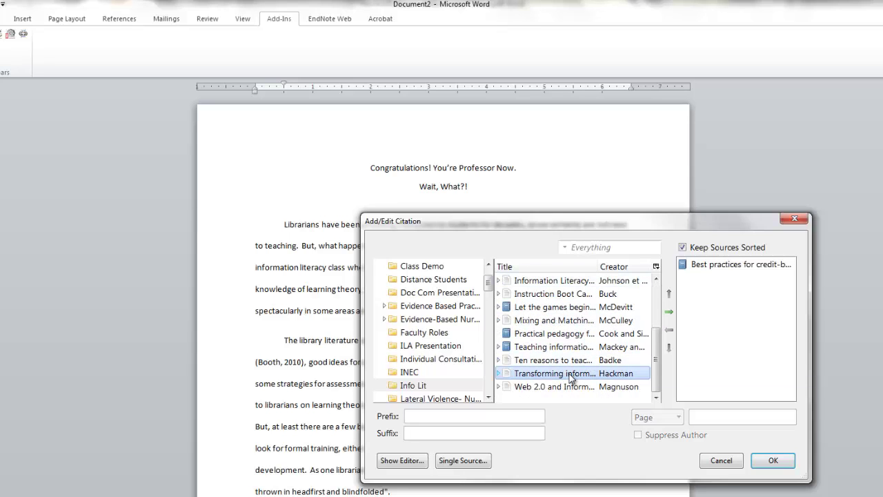
left_click(668, 312)
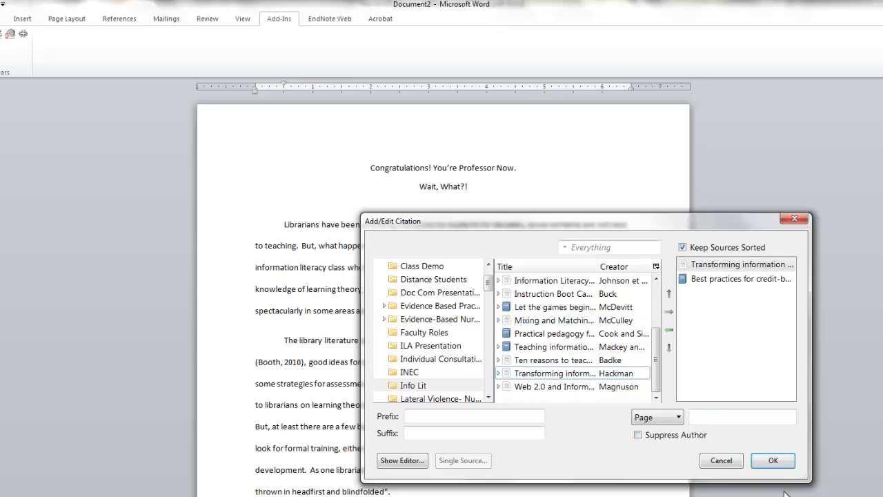
left_click(769, 460)
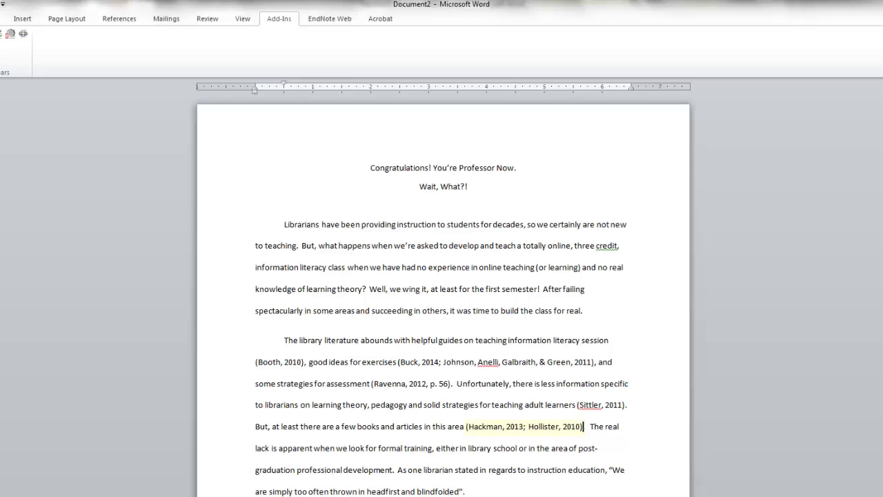
scroll(444, 295, "down", 1)
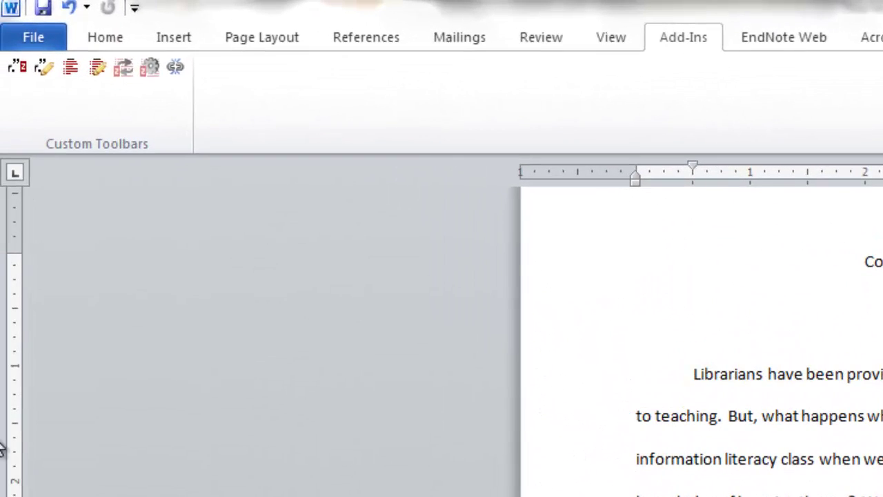
left_click(150, 73)
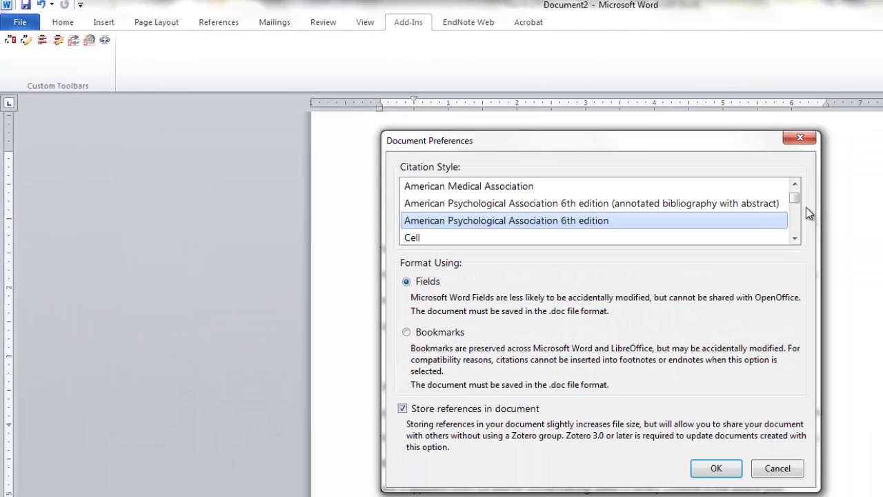
left_click(795, 239)
left_click(795, 238)
left_click(795, 239)
left_click(795, 238)
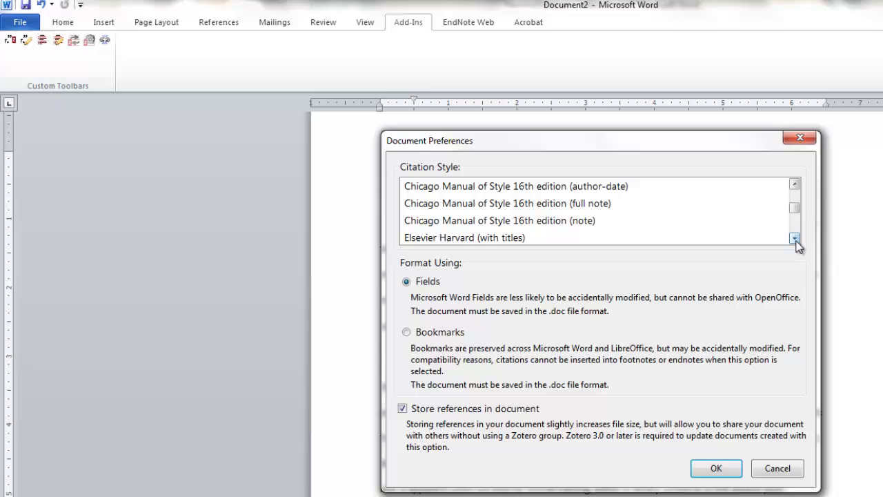
left_click(795, 239)
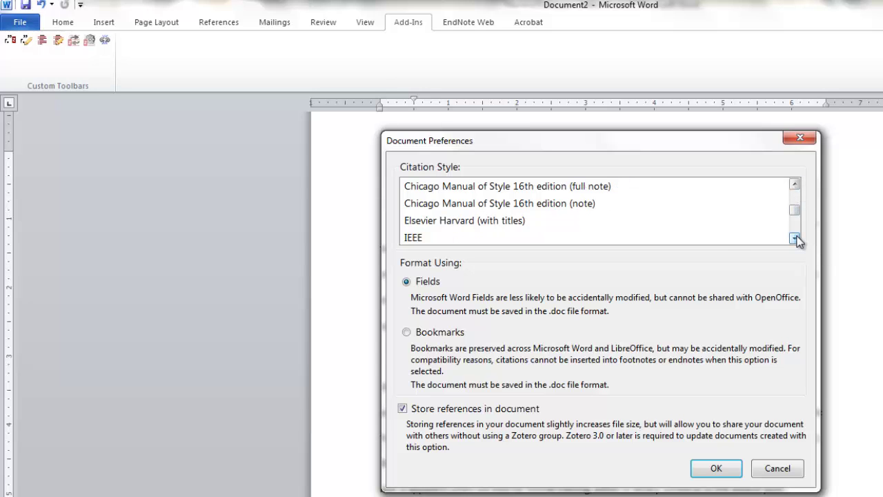
left_click(794, 239)
left_click(794, 238)
left_click(795, 183)
left_click(794, 184)
left_click(794, 184)
left_click(794, 183)
left_click(795, 183)
left_click(794, 183)
left_click(795, 184)
left_click(794, 183)
left_click(716, 468)
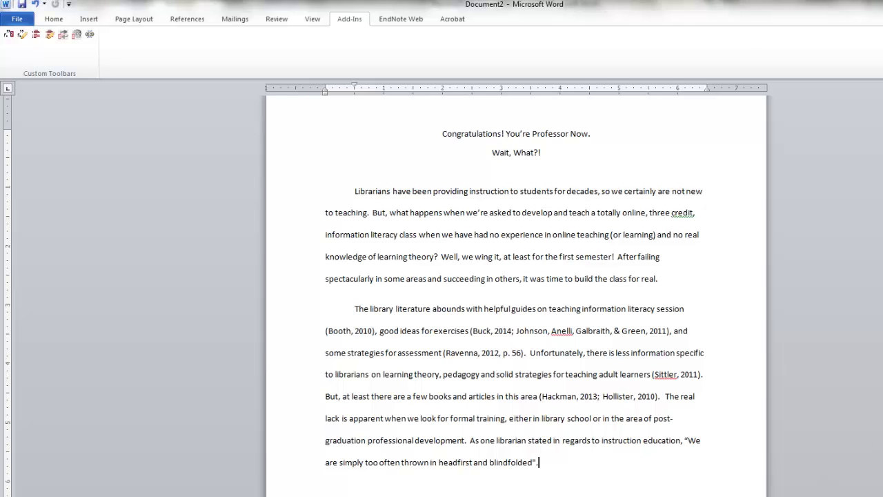
Undo the last change, then add a new page with a centered 'References' heading and a left-aligned line below
key("ctrl+z")
key("ctrl+Return")
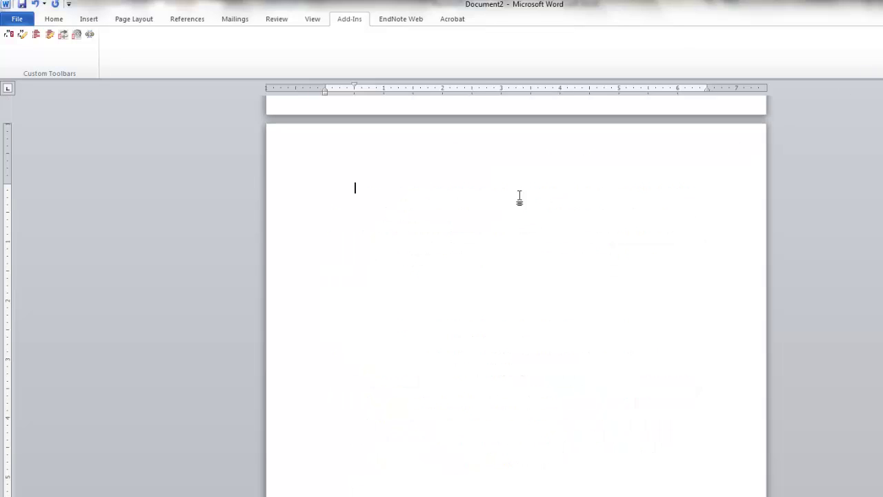
key("alt+h")
type("ac")
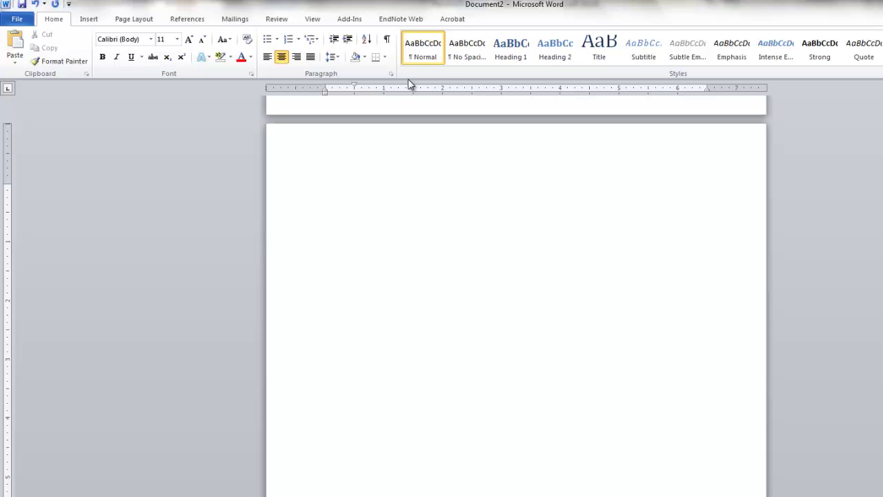
type("References")
key("Return")
left_click(268, 57)
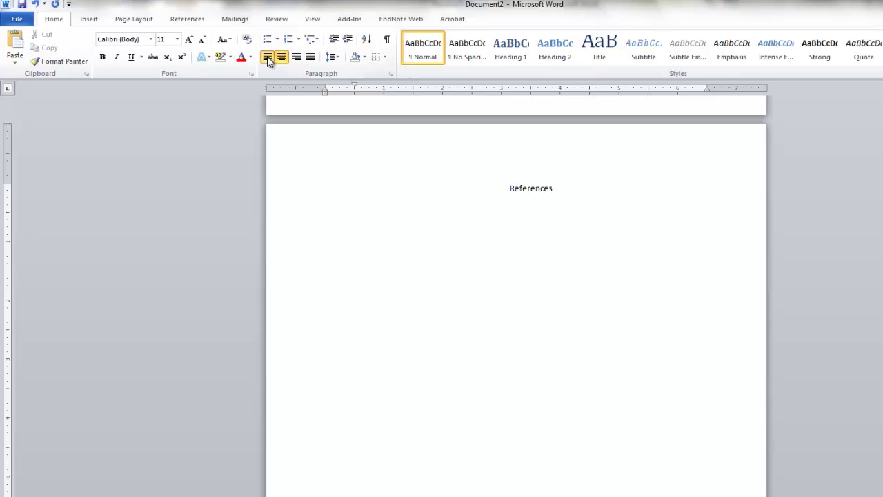
Insert the Zotero APA bibliography of all cited sources beneath the heading and review it
left_click(353, 21)
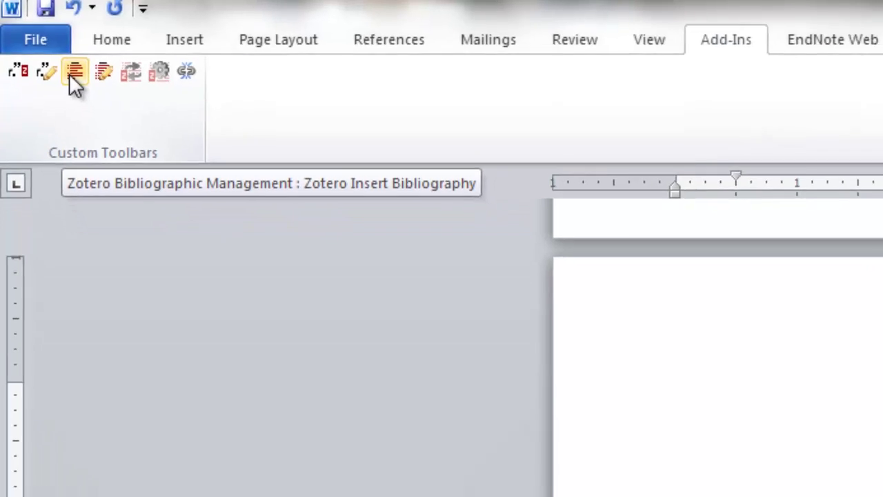
left_click(89, 86)
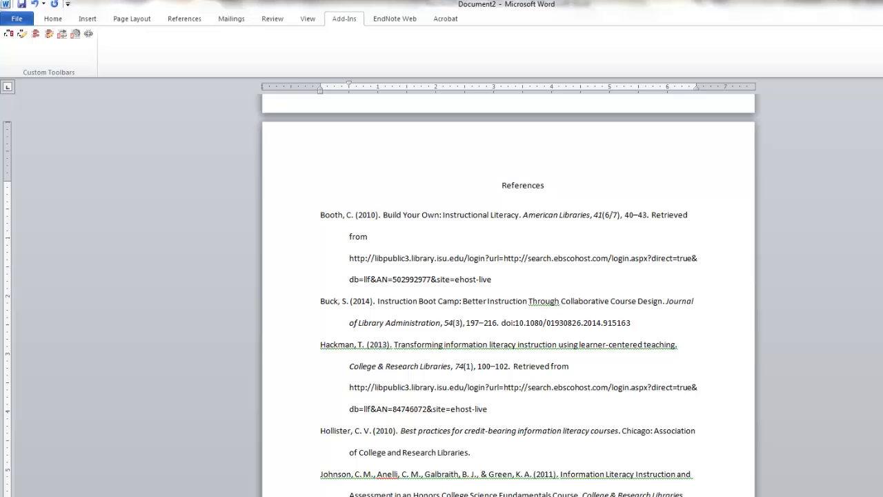
scroll(508, 289, "down", 1)
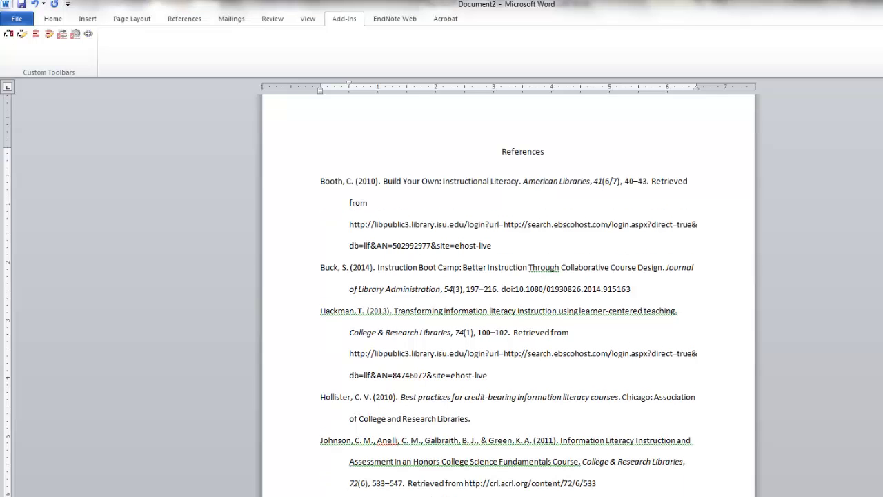
scroll(508, 289, "down", 2)
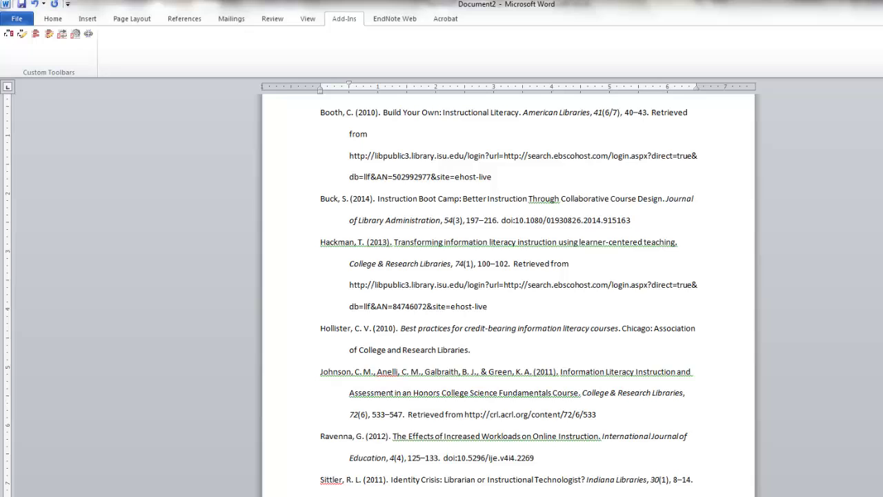
scroll(508, 290, "up", 1)
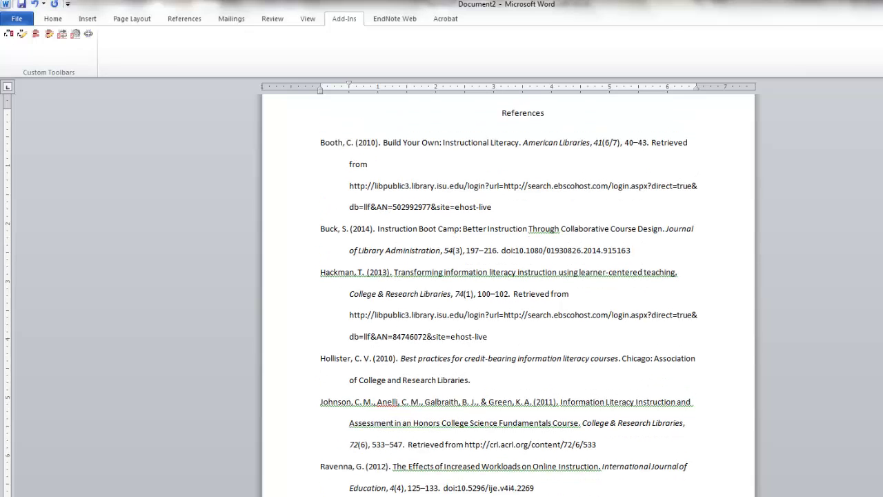
scroll(508, 289, "up", 1)
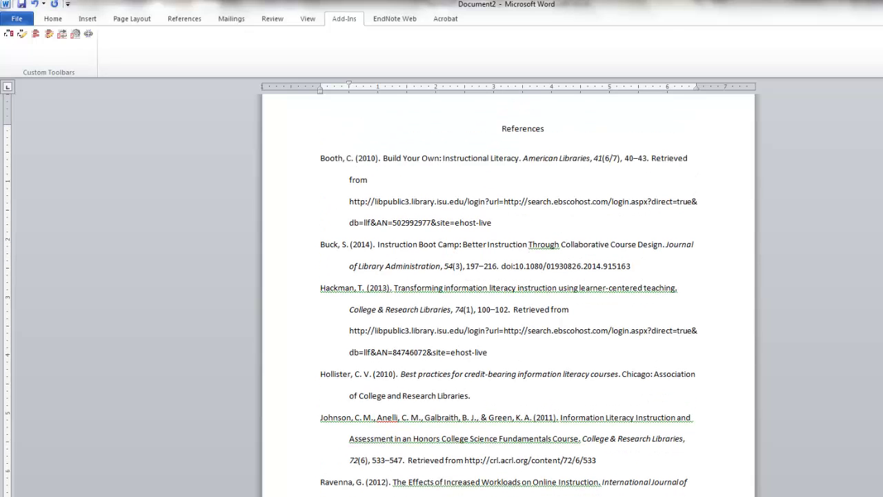
scroll(508, 290, "down", 3)
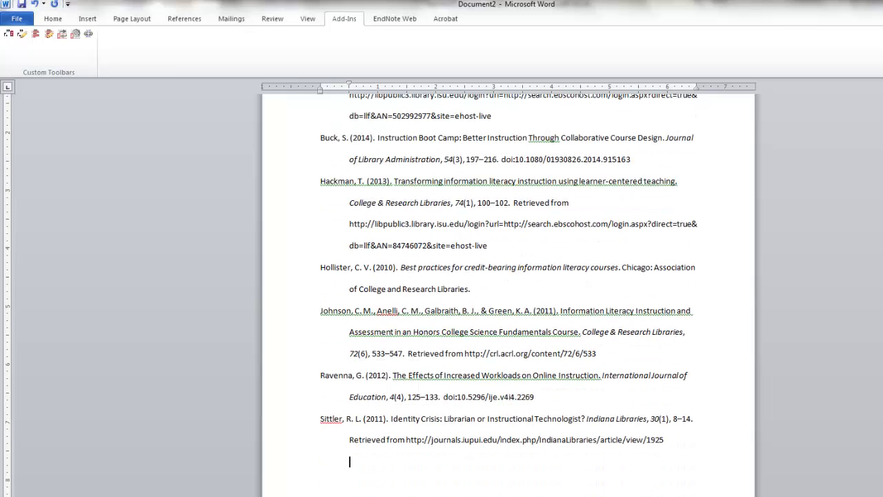
Jump to the top of the essay and scroll through page 1 to review the citations
key("ctrl+Home")
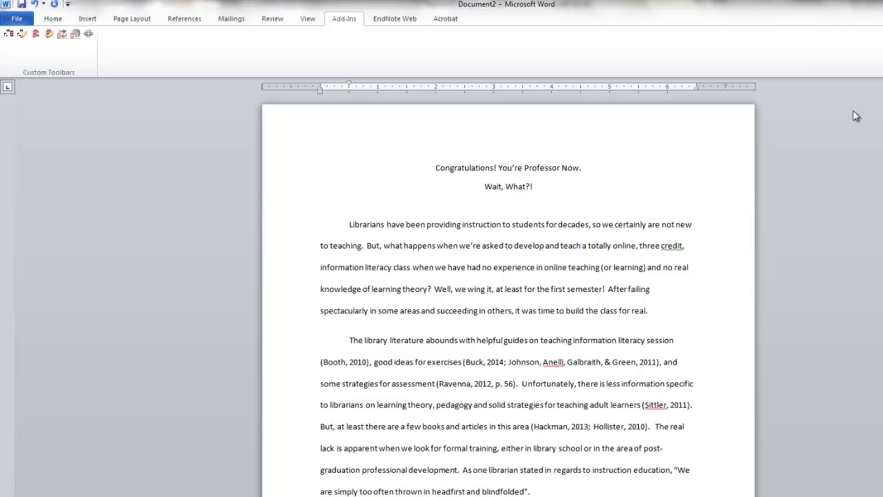
scroll(862, 121, "down", 2)
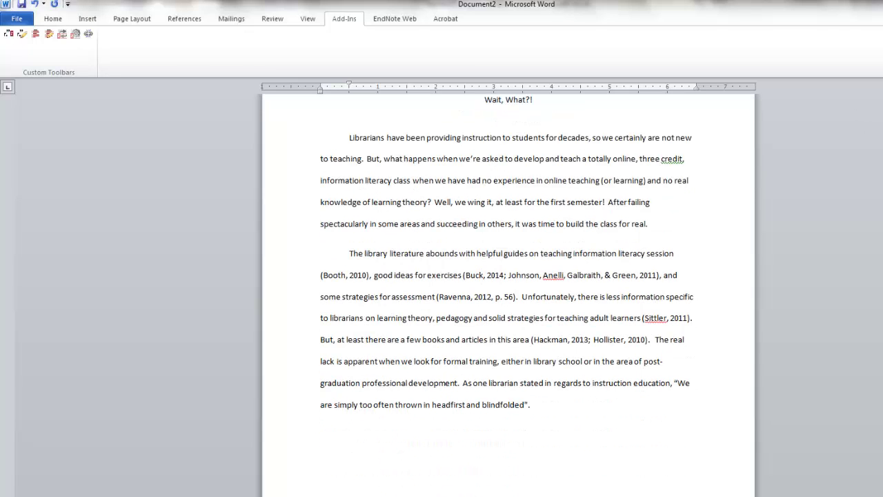
scroll(508, 290, "down", 2)
scroll(509, 289, "up", 4)
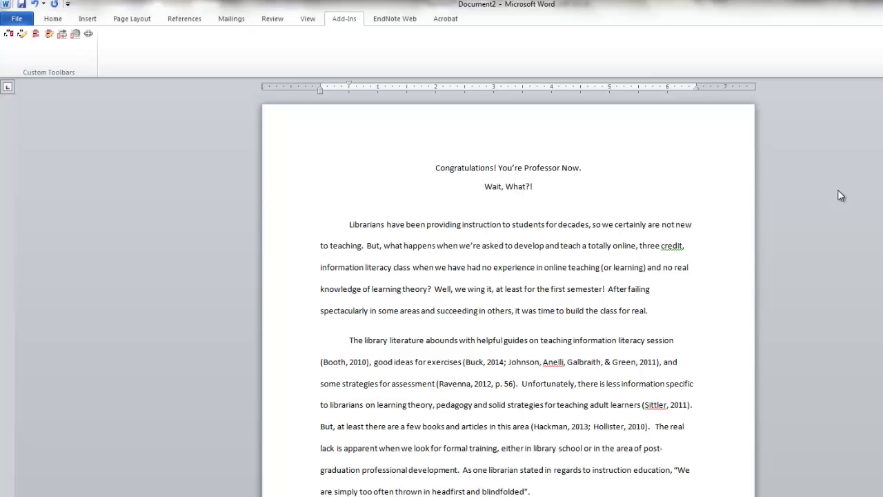
left_click(491, 362)
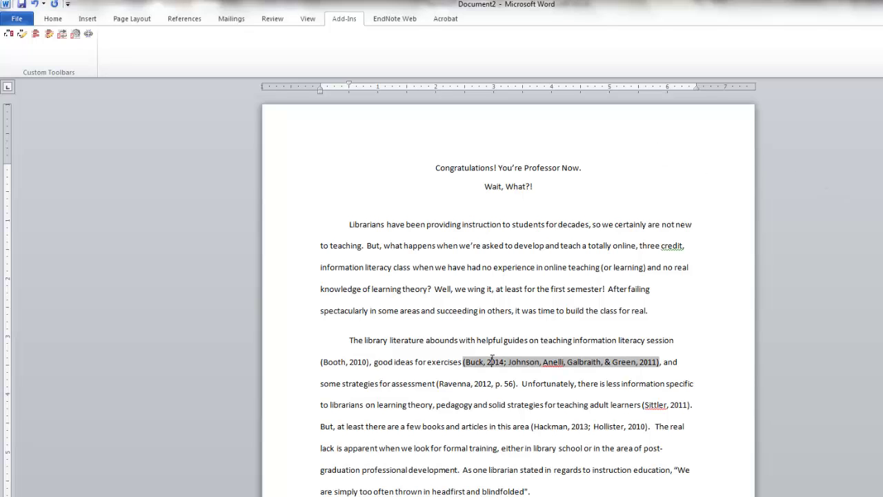